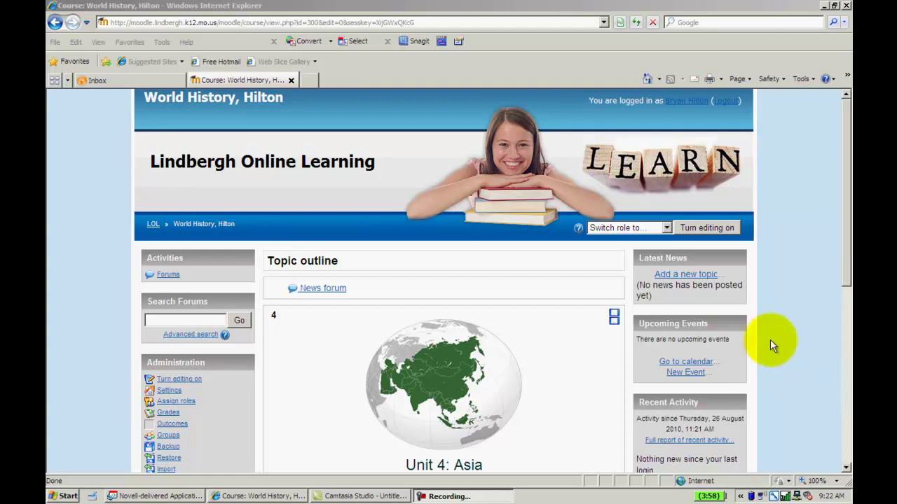
- Turn editing on and add a Forum activity to Unit 4: Asia
click(712, 231)
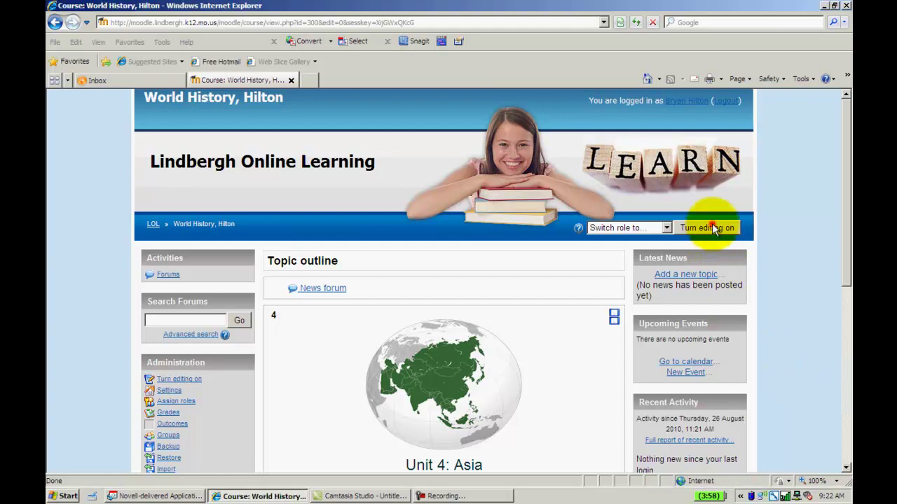
click(712, 225)
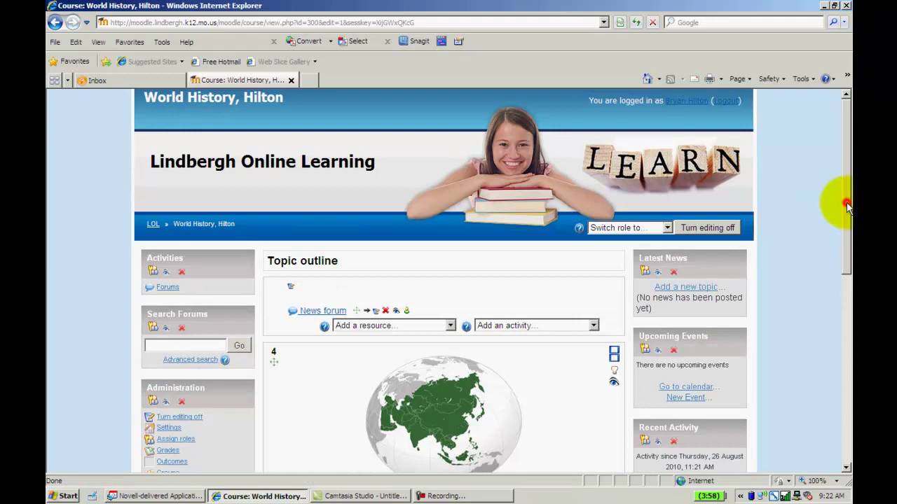
drag(846, 202, 848, 321)
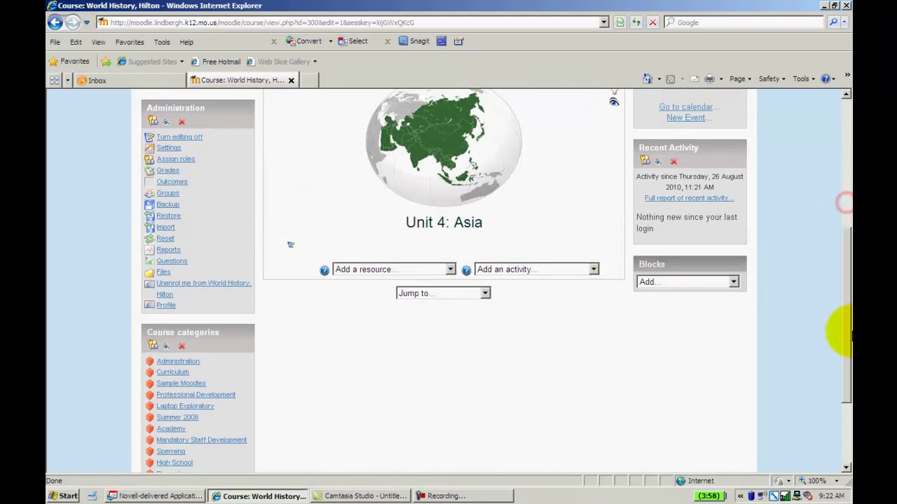
click(593, 269)
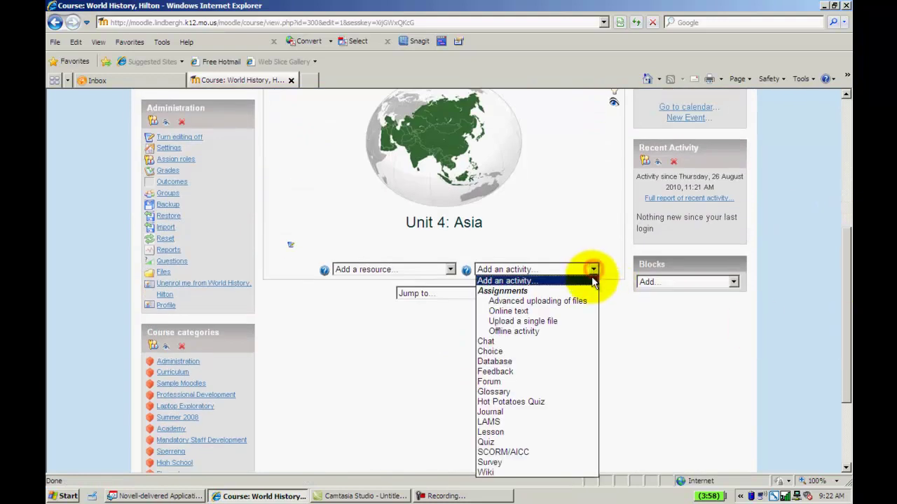
click(551, 383)
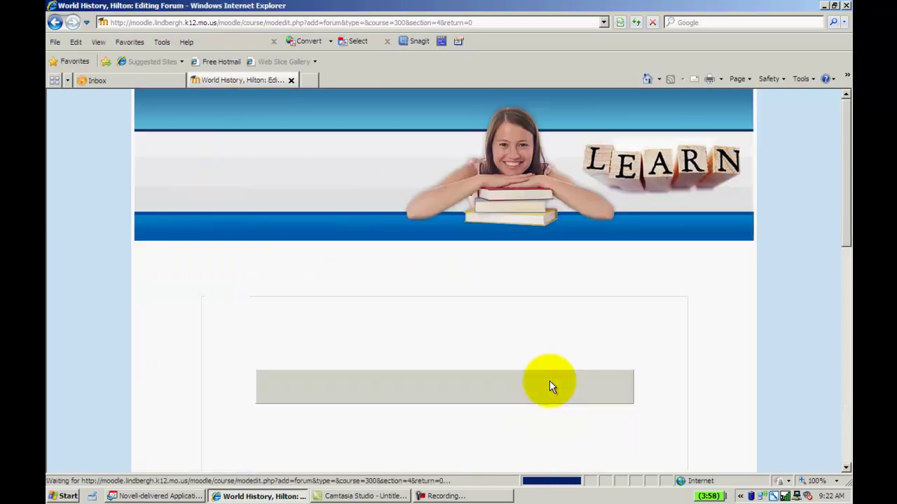
- Name the forum 'sample forum' and keep the type Standard forum for general use
drag(847, 231, 847, 275)
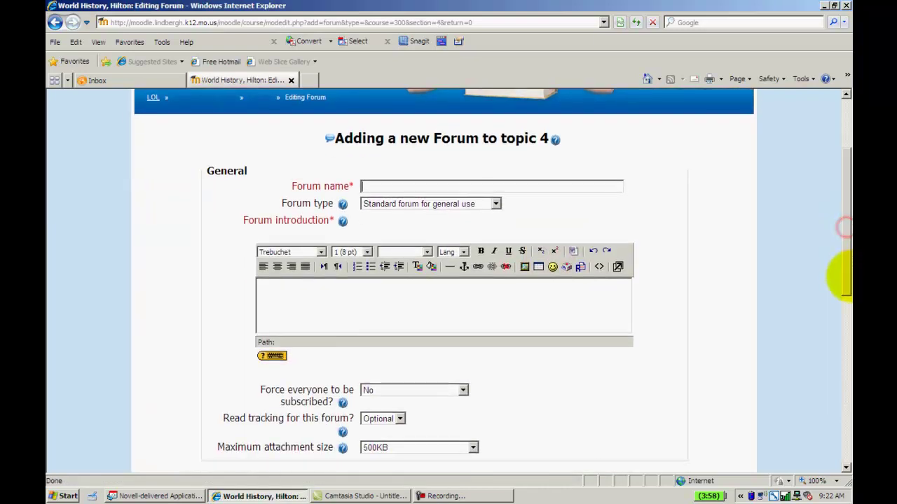
click(533, 185)
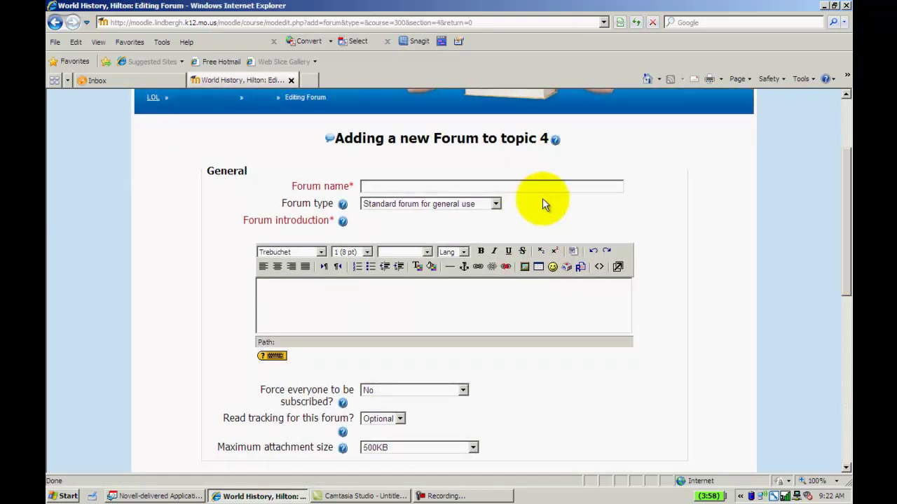
text(sample forum)
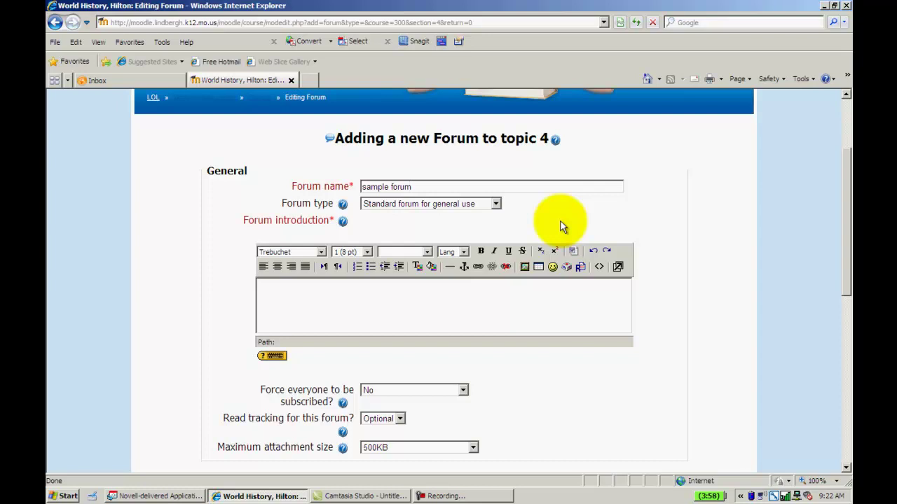
click(496, 204)
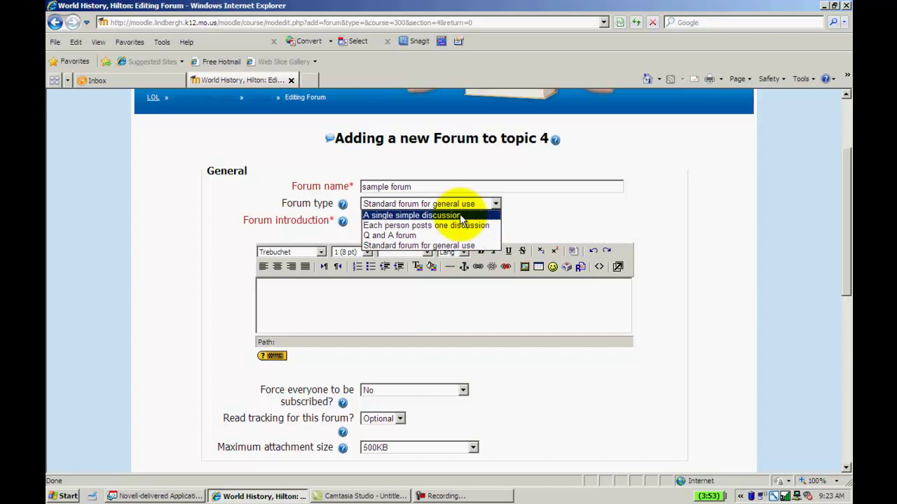
click(559, 214)
click(412, 319)
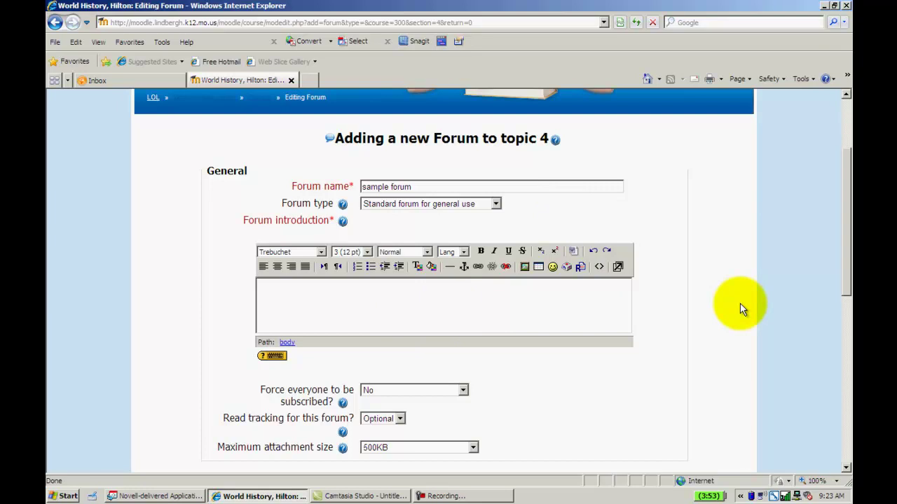
- Enter the introduction 'This is a sample forum' and set maximum attachment size to 300MB
text(This is a sample forum)
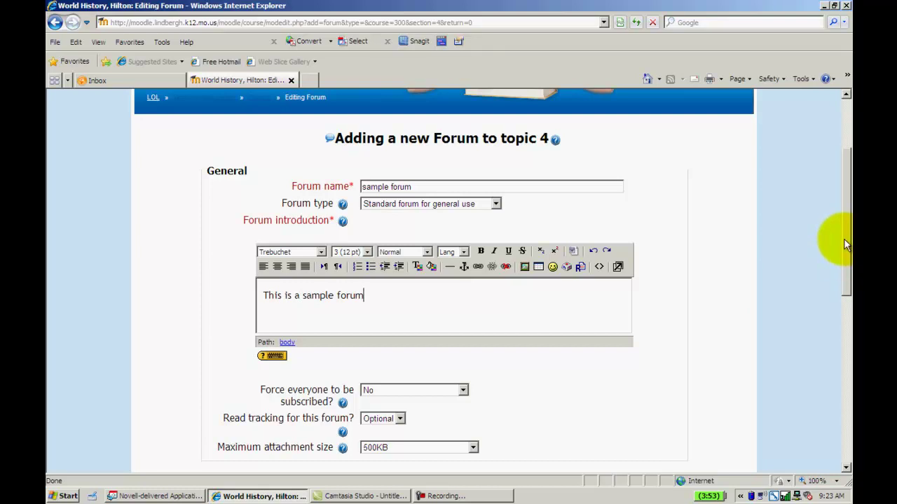
drag(844, 238, 845, 329)
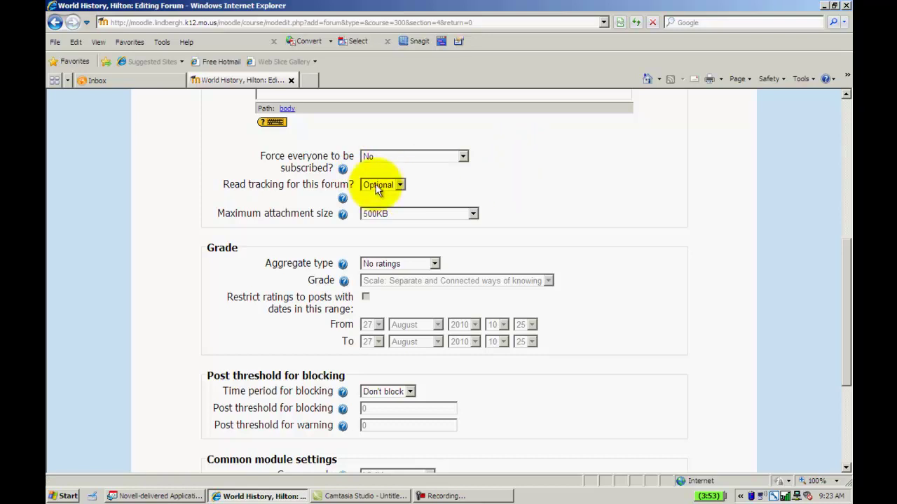
click(474, 212)
click(458, 225)
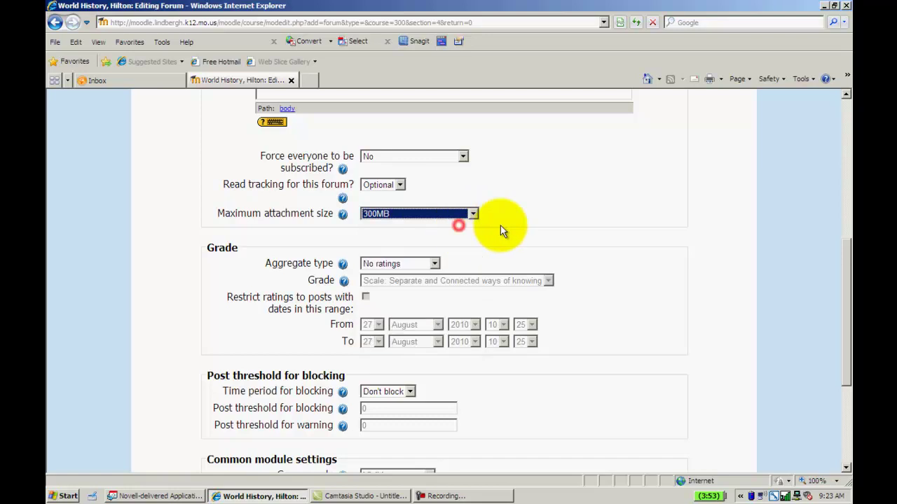
click(558, 236)
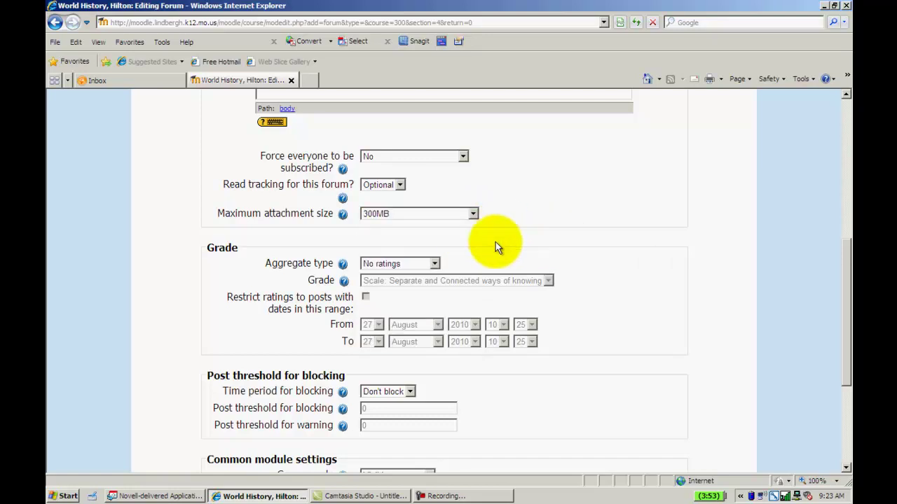
- Set the rating Aggregate type to Average of ratings
click(435, 263)
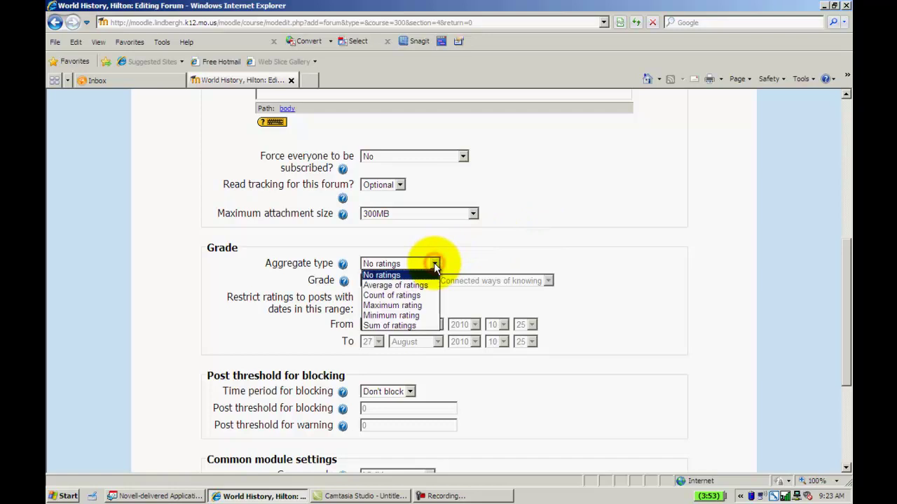
click(429, 288)
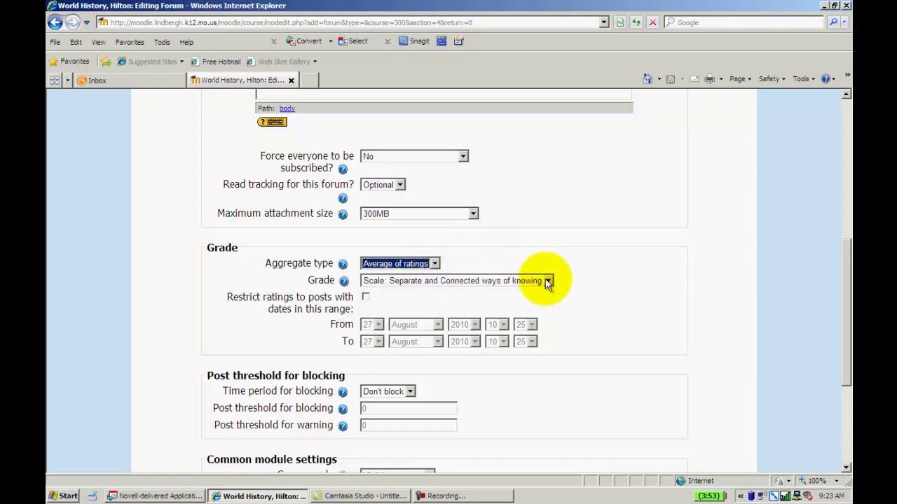
click(433, 264)
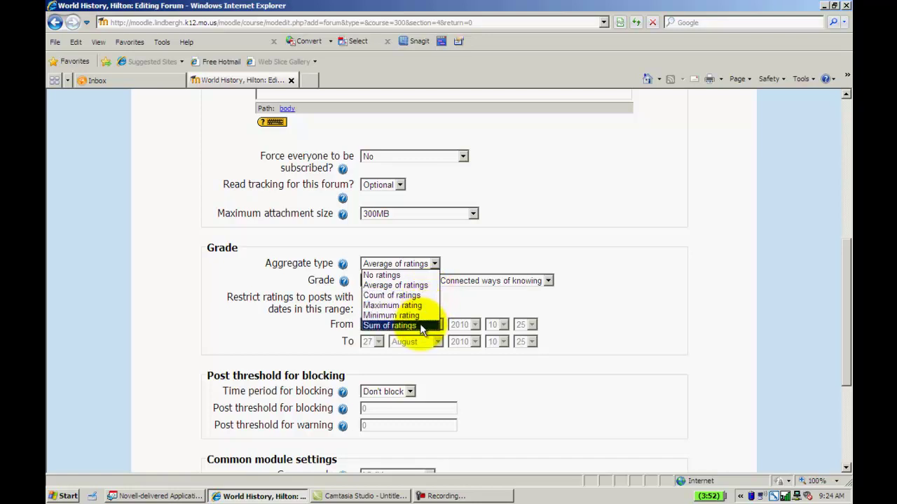
click(599, 311)
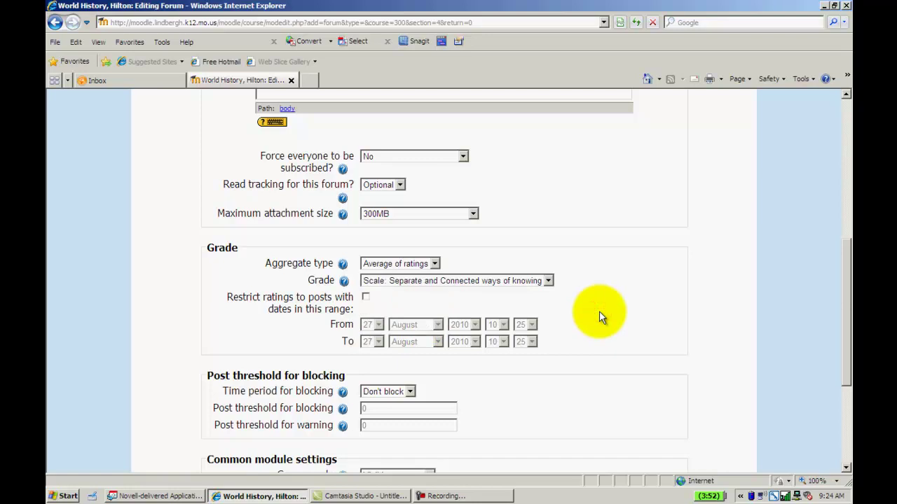
- Choose a grade of 20 and leave Restrict ratings unchecked
click(549, 280)
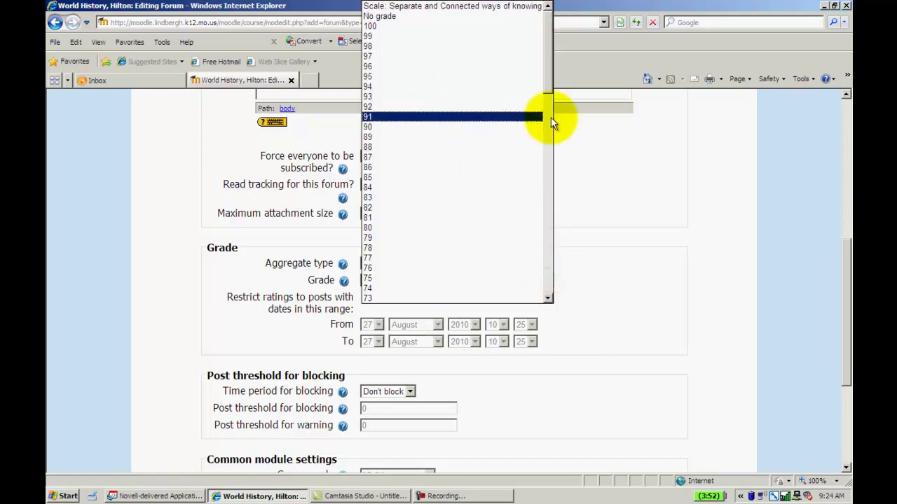
drag(548, 91, 585, 290)
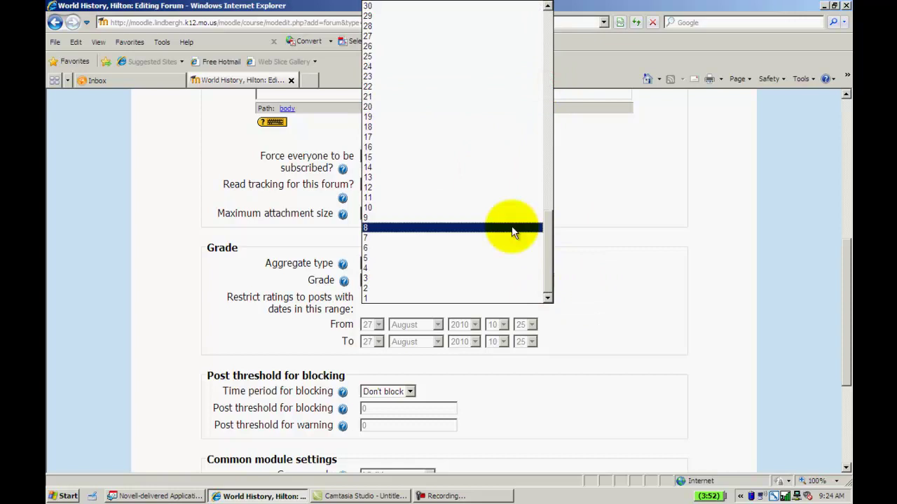
click(460, 107)
click(632, 309)
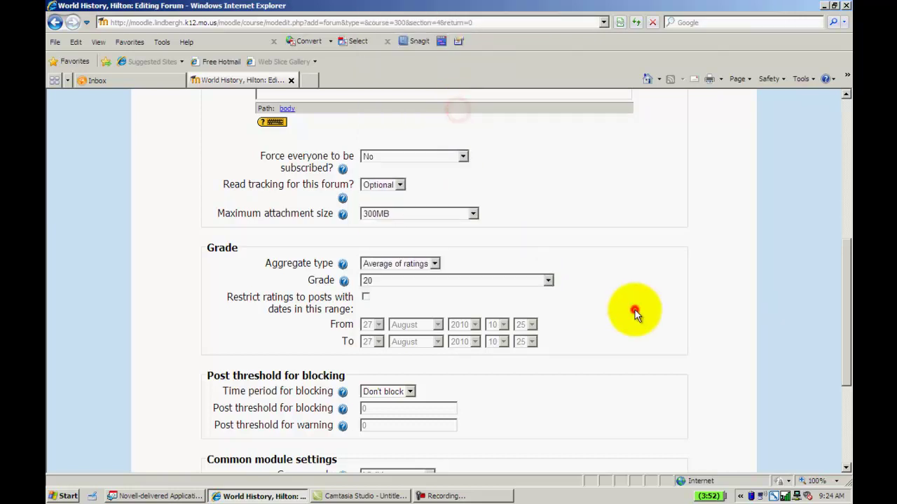
click(366, 297)
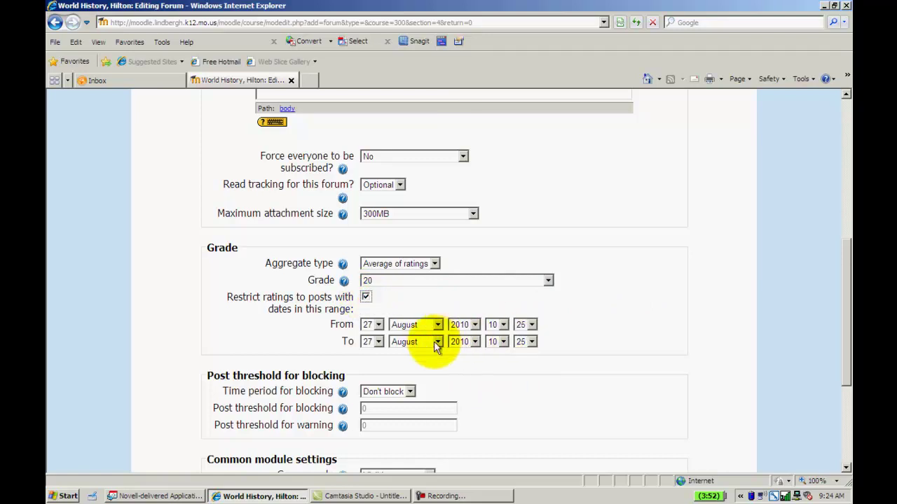
key(Tab)
click(366, 297)
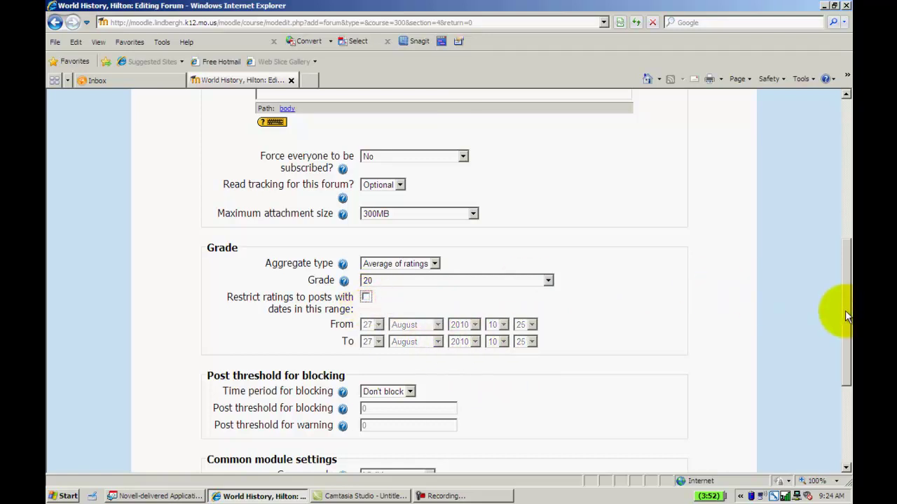
drag(845, 310, 848, 389)
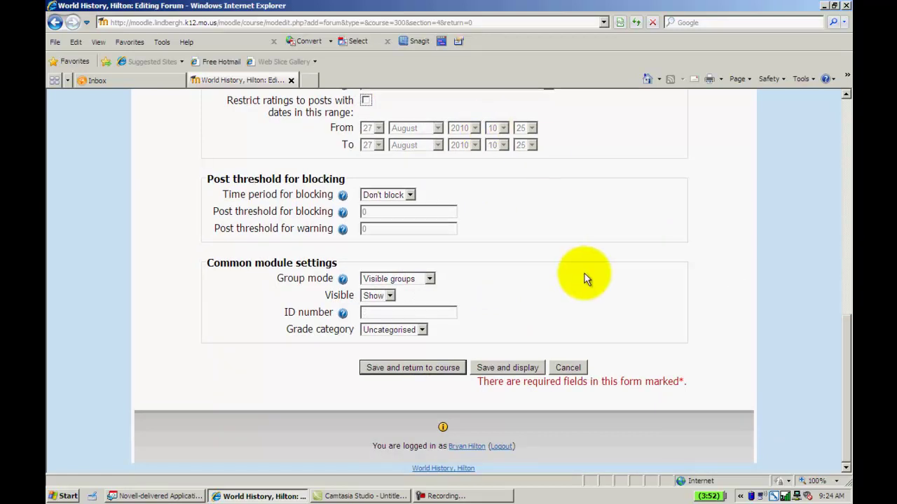
- Keep the blocking time period at Don't block and save the forum back to the course
click(409, 195)
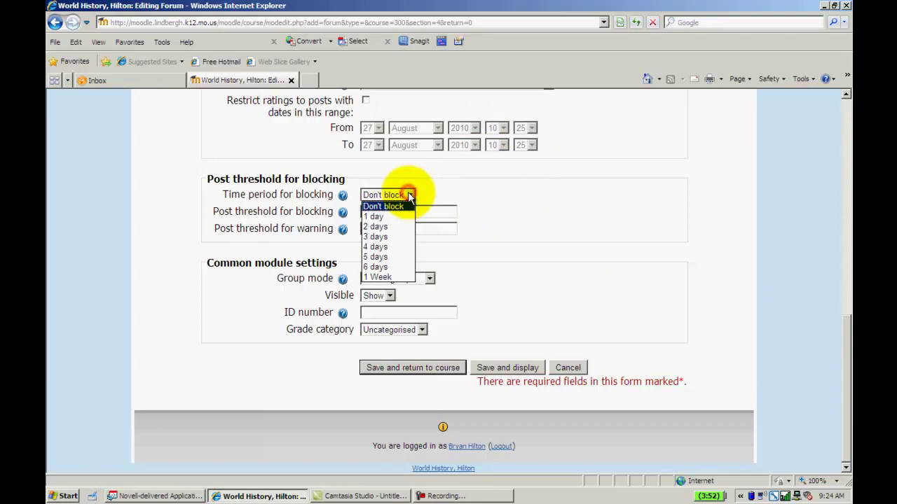
click(409, 208)
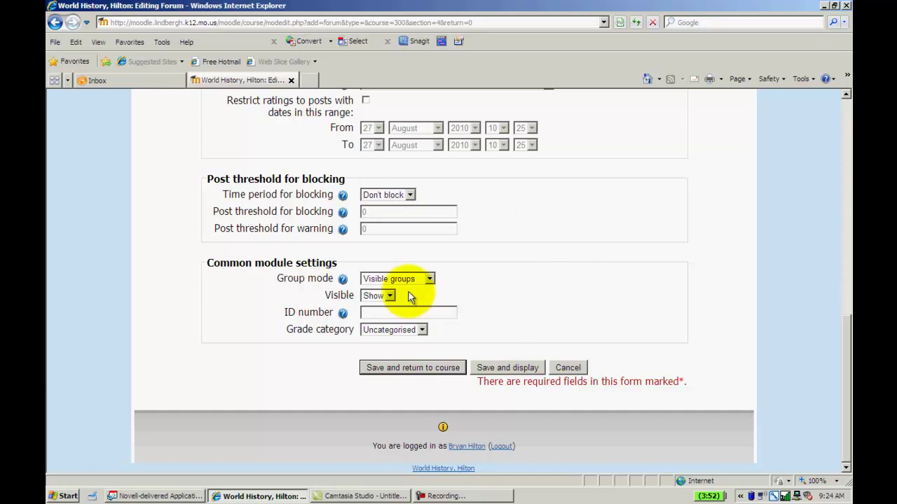
click(394, 366)
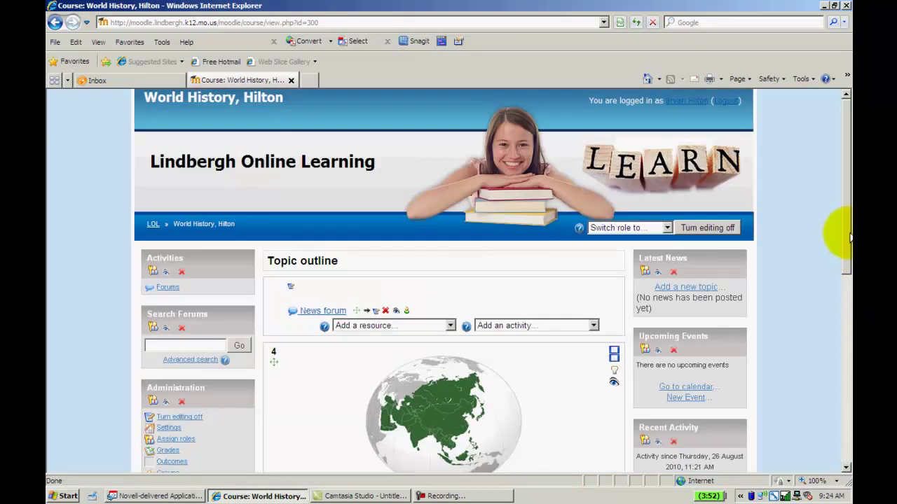
- Confirm 'sample forum' is listed under Unit 4: Asia, then turn editing off
drag(847, 234, 851, 334)
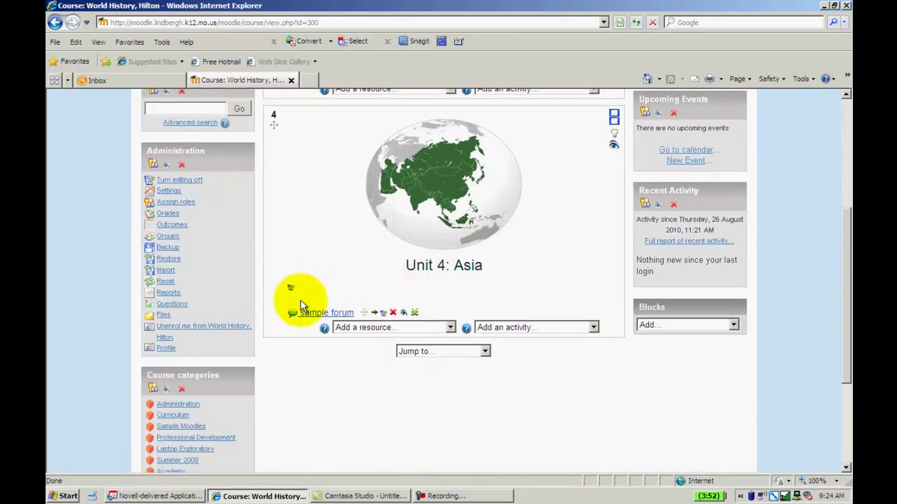
drag(844, 288, 741, 144)
click(722, 139)
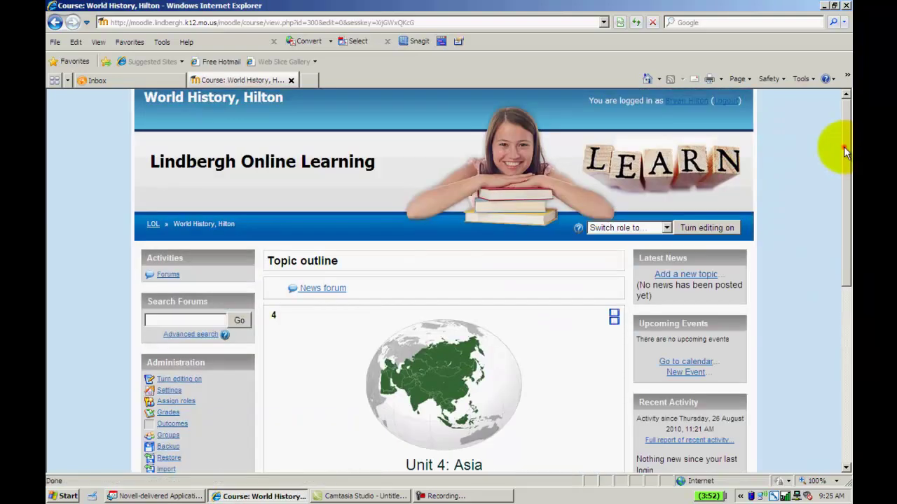
- Open the 'sample forum' link in Unit 4: Asia
drag(843, 147, 838, 253)
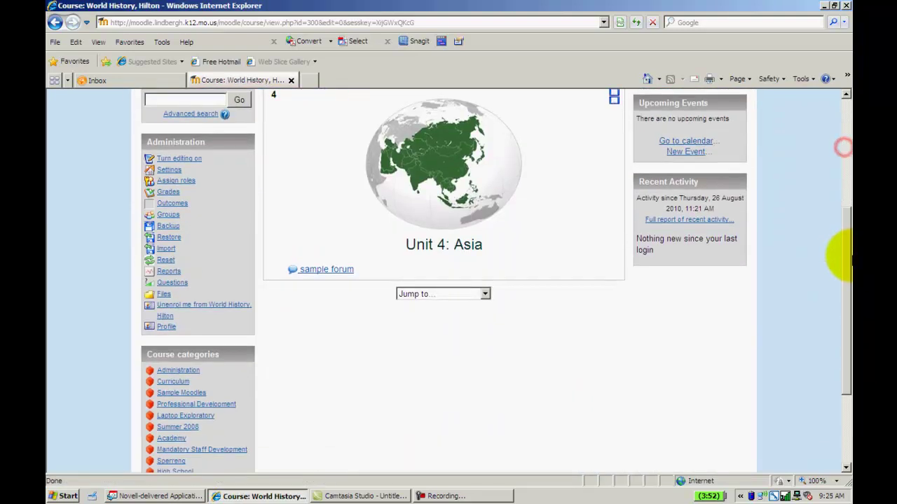
click(336, 271)
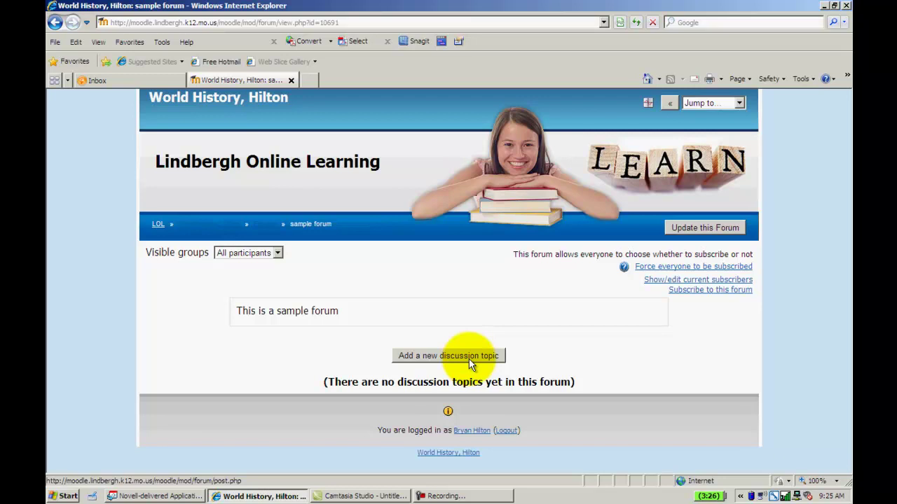
- Post a topic with subject 'sample topic' and message 'this is a sample topic'
click(468, 358)
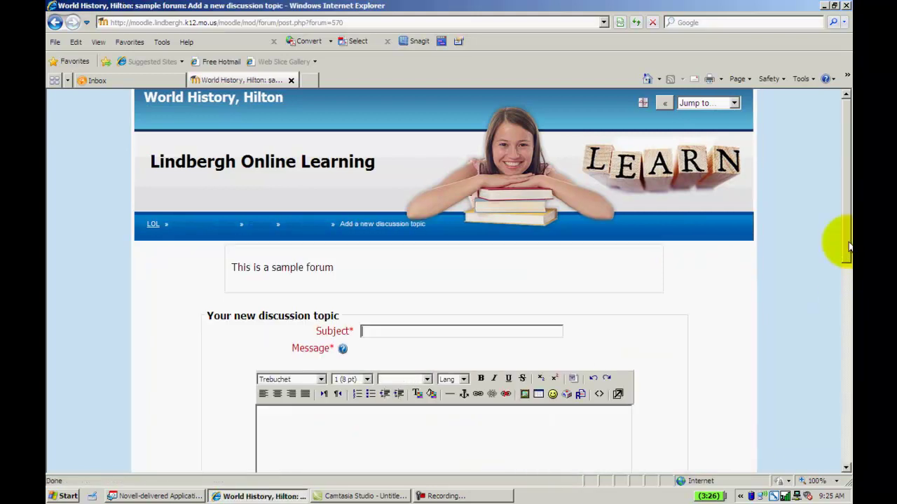
drag(845, 245, 845, 309)
click(494, 181)
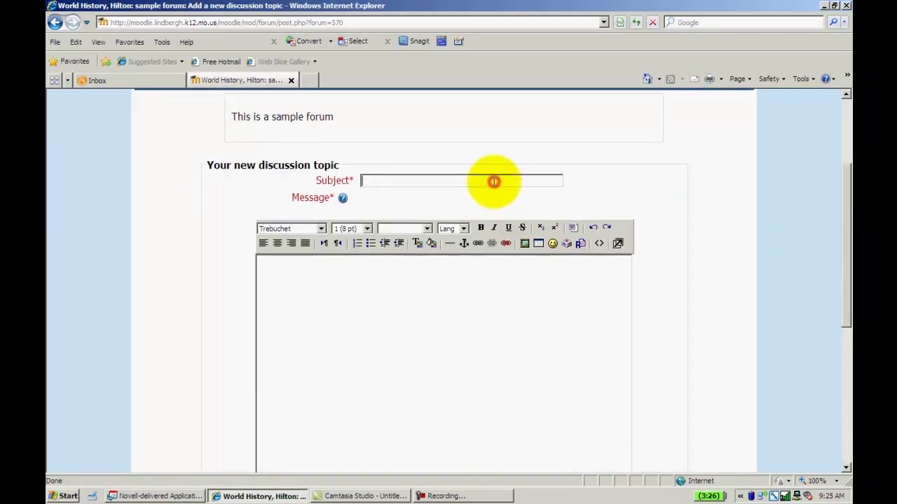
text(sample topic)
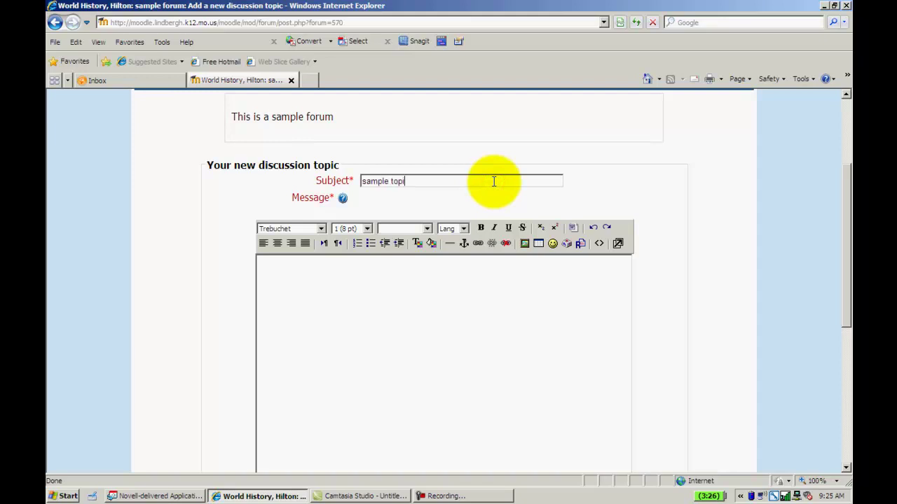
click(407, 293)
text(thi)
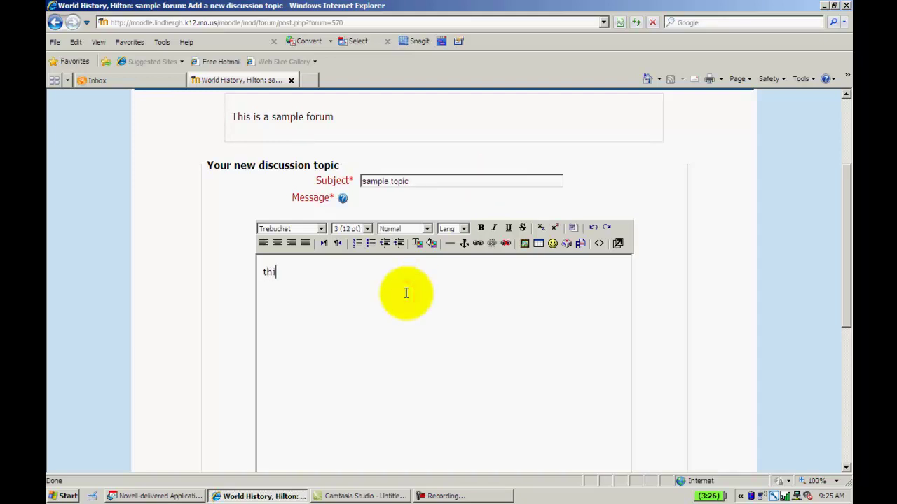
text(s is a sample topic)
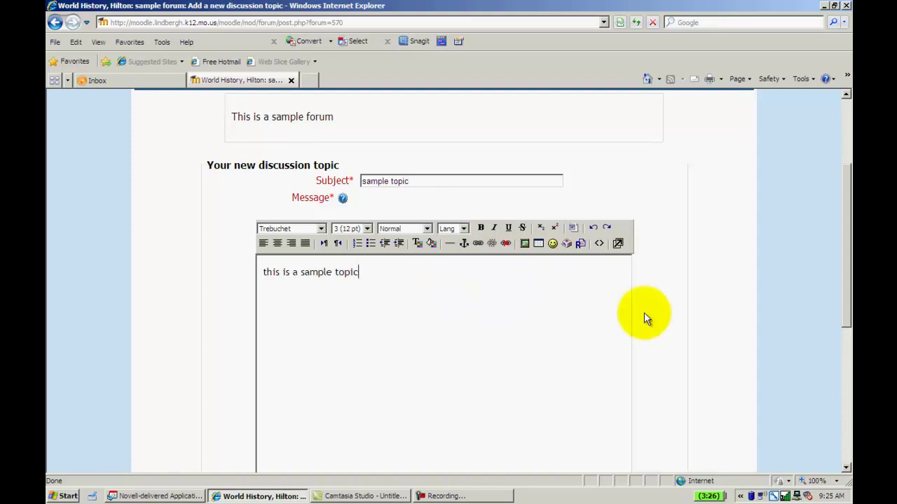
drag(846, 237, 561, 230)
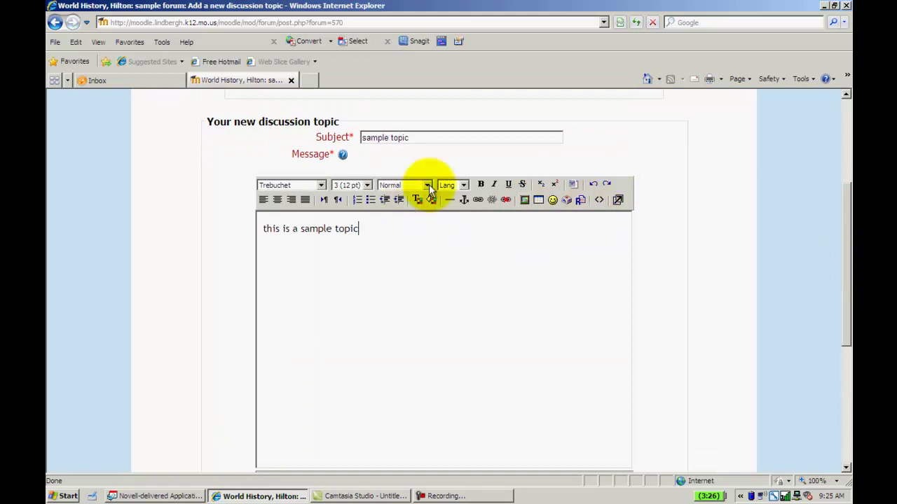
drag(848, 249, 849, 321)
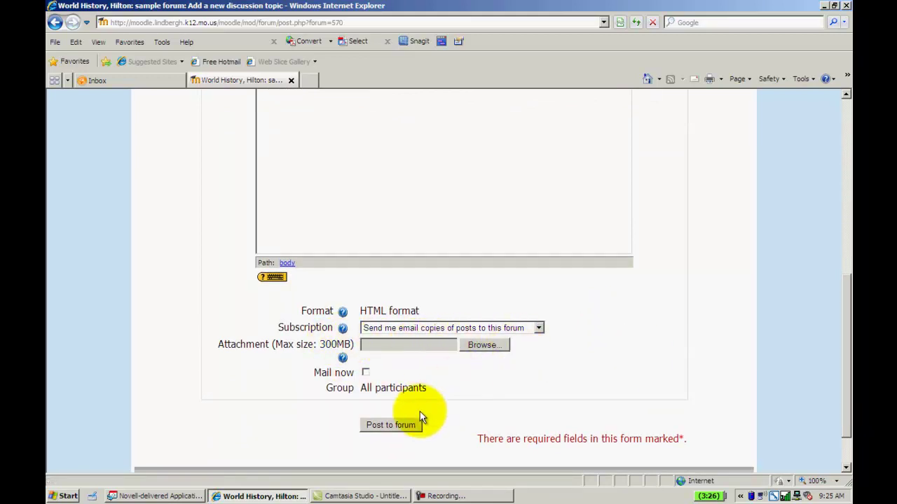
click(404, 428)
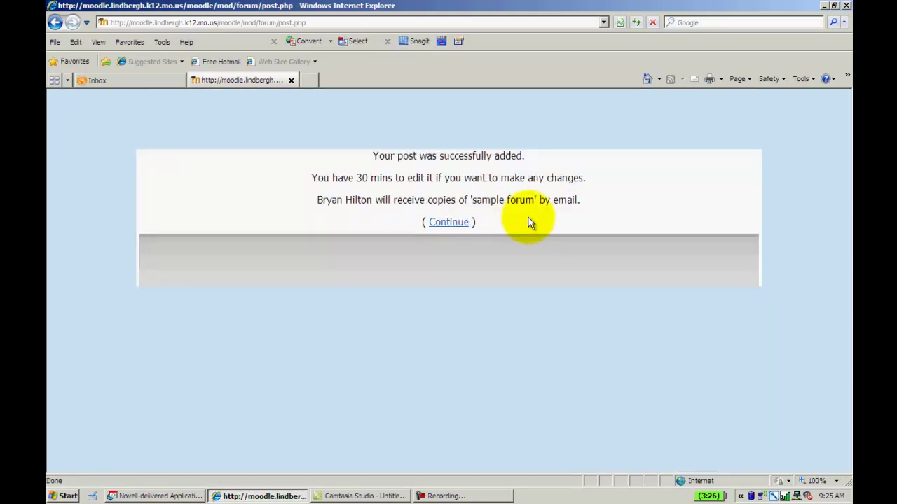
- Check that 'sample topic' shows 0 replies, then start a blank new discussion topic
click(452, 225)
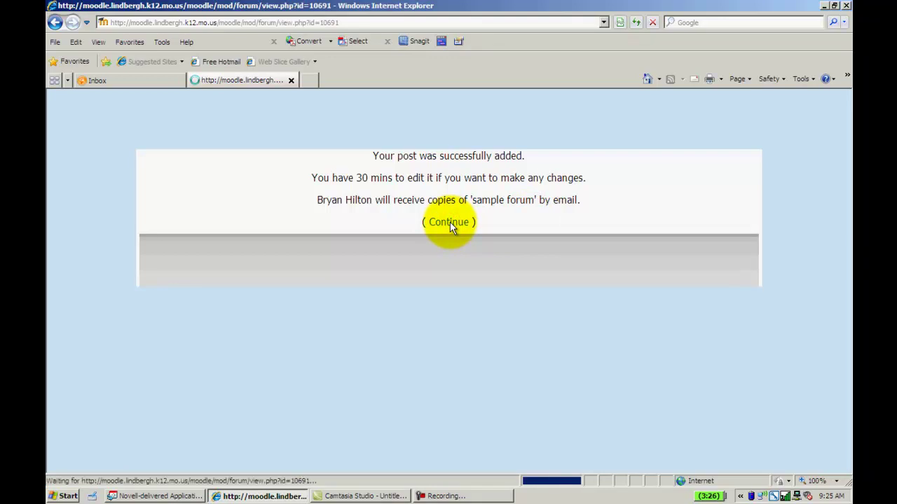
scroll(841, 266, down, 1)
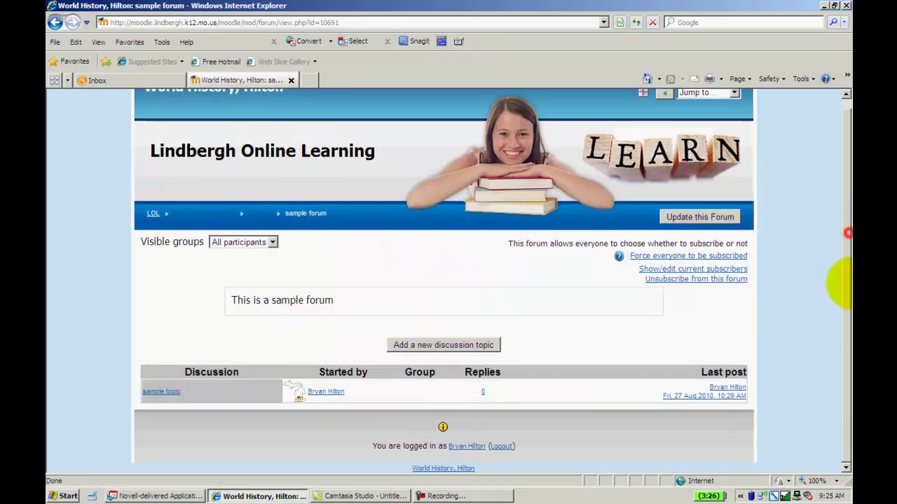
click(164, 393)
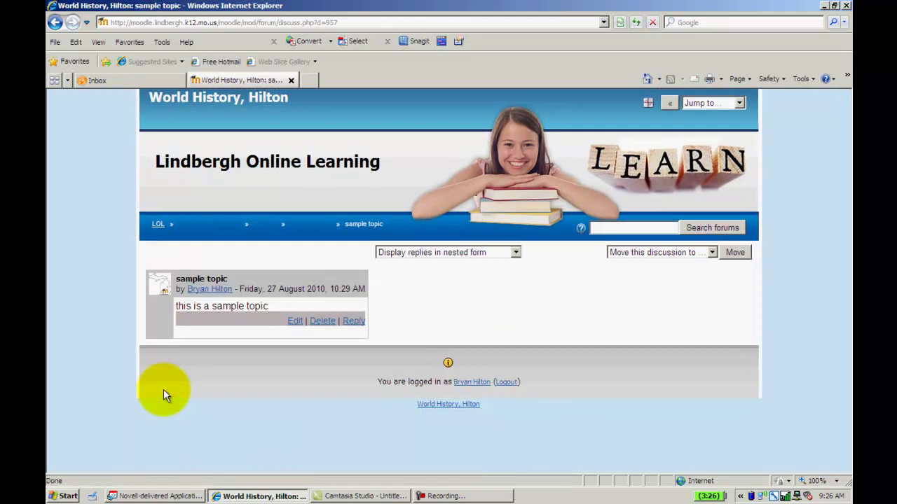
click(54, 23)
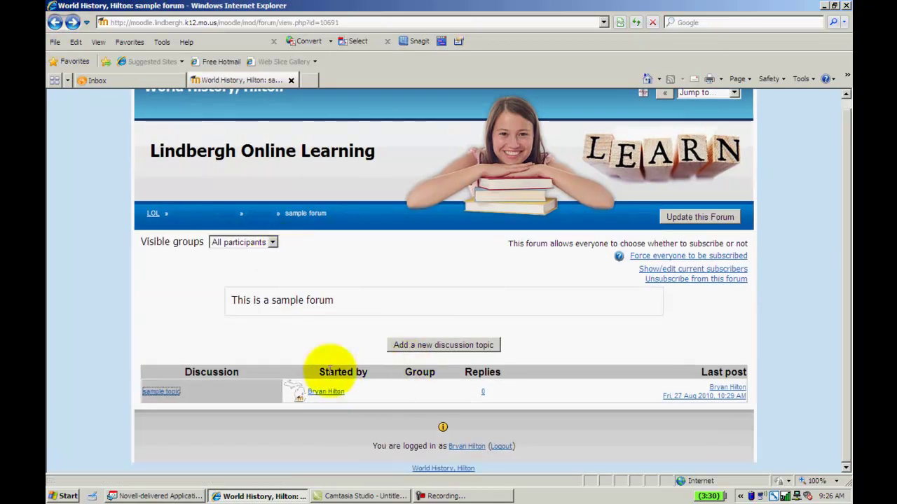
click(484, 394)
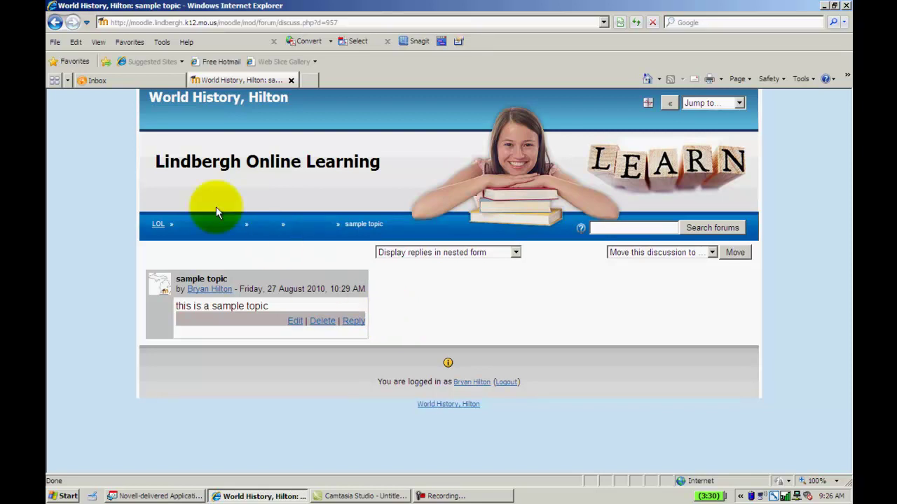
click(54, 22)
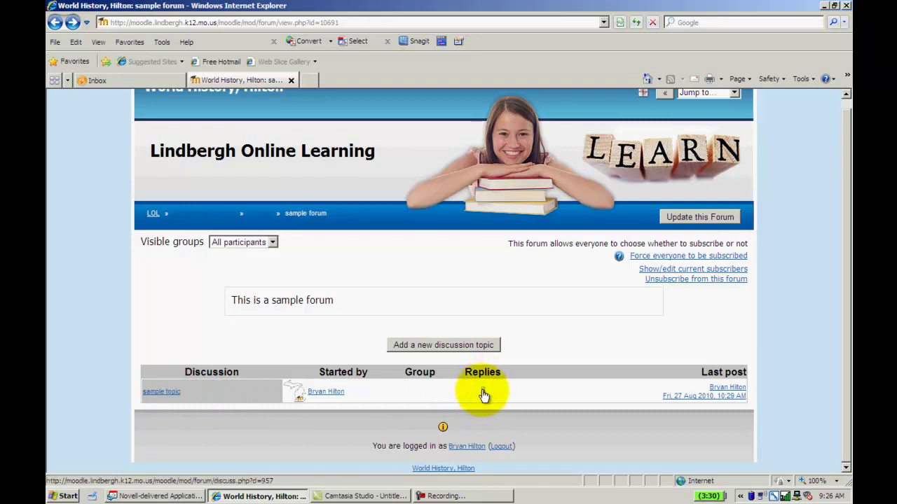
click(467, 350)
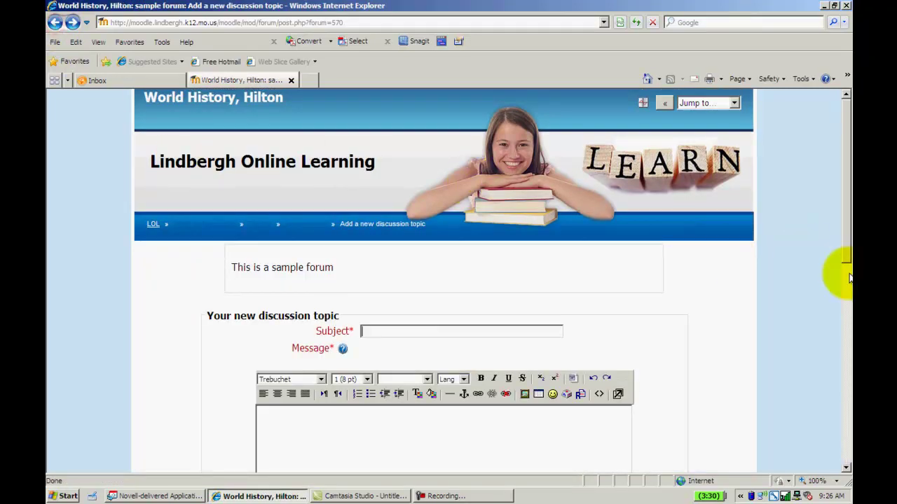
- Go back to the sample forum listing and open the 'sample topic' discussion
click(55, 24)
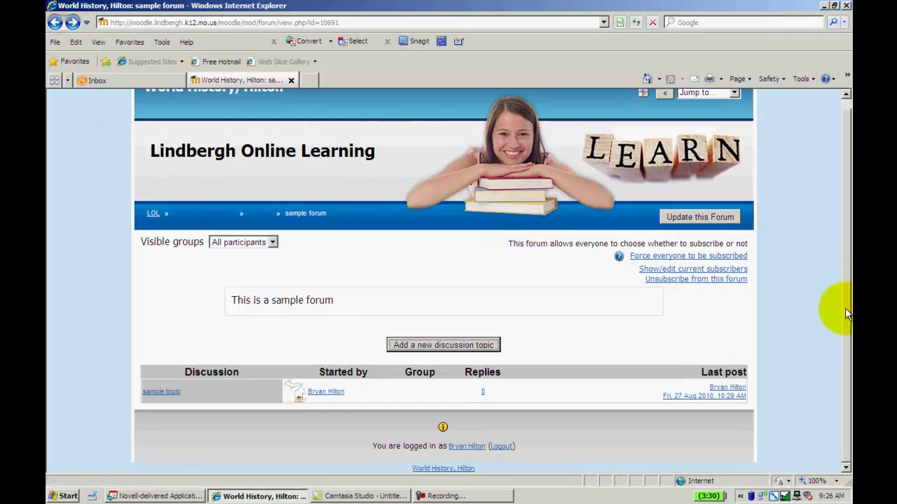
click(167, 392)
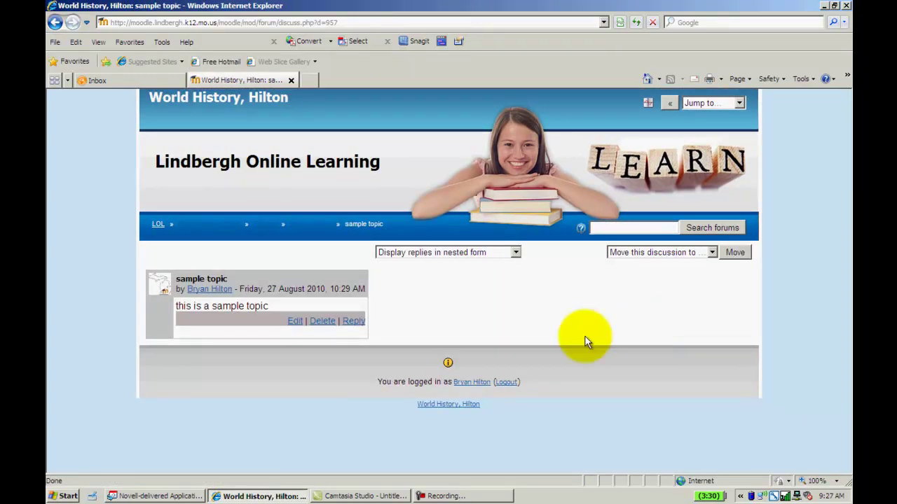
- Reply to 'sample topic' with the message 'here is the Re.' and post it
click(354, 323)
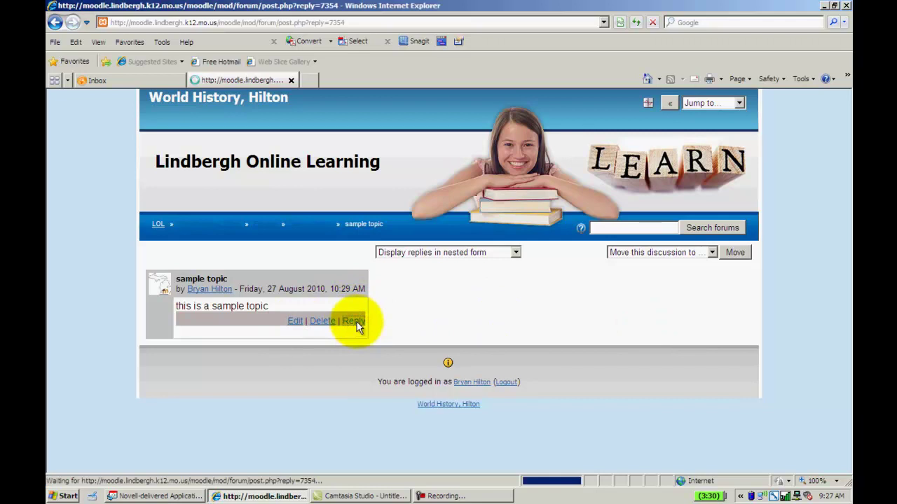
click(373, 441)
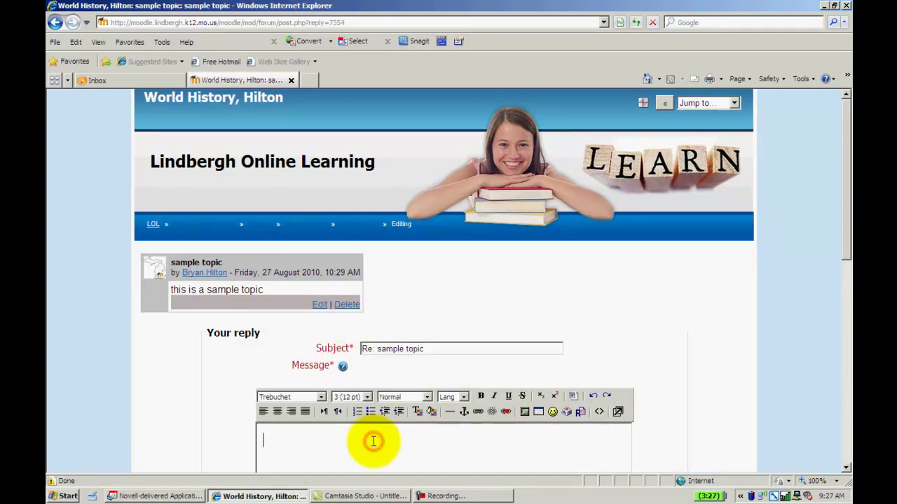
text(he)
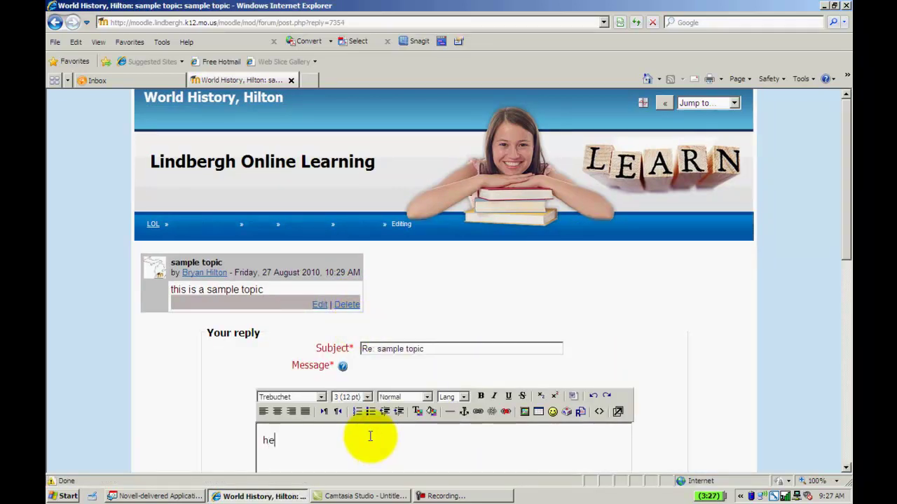
text(re is the Re)
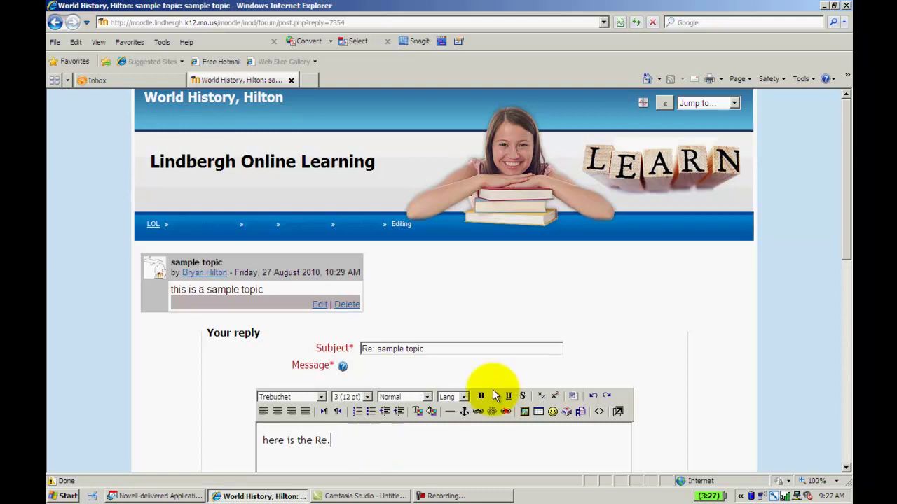
text(.)
drag(847, 234, 844, 373)
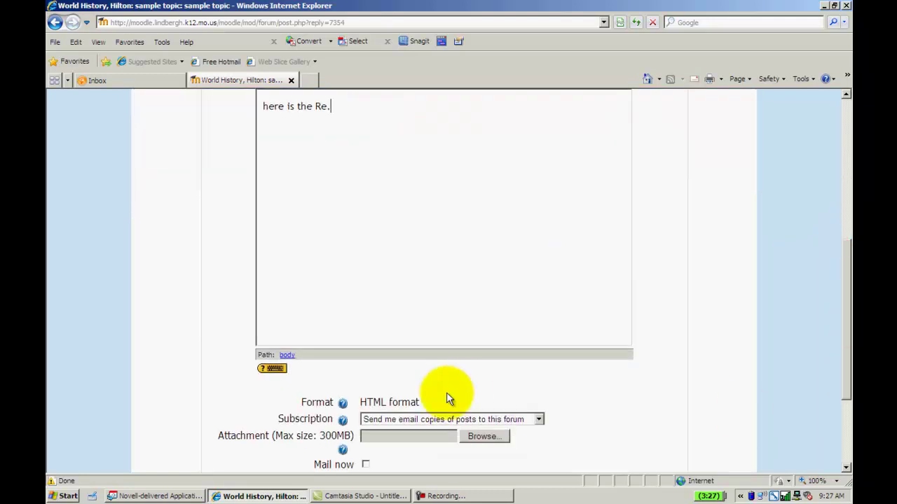
drag(847, 332, 841, 414)
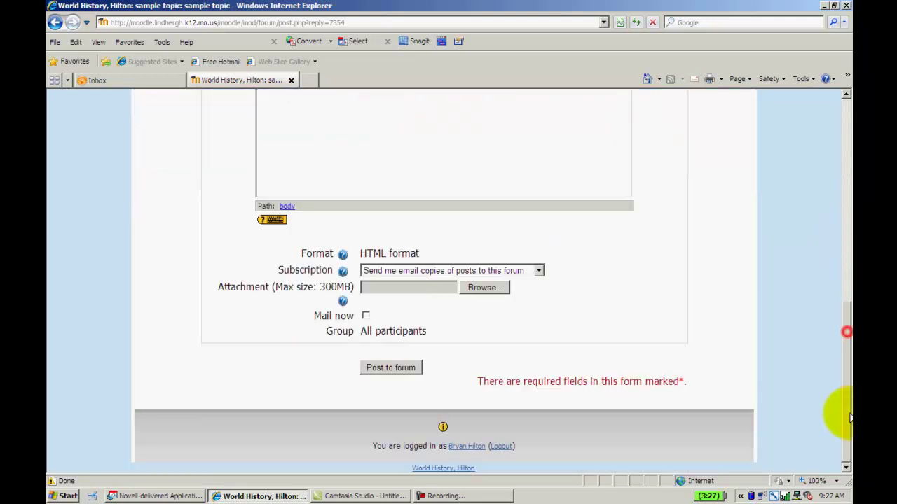
click(371, 369)
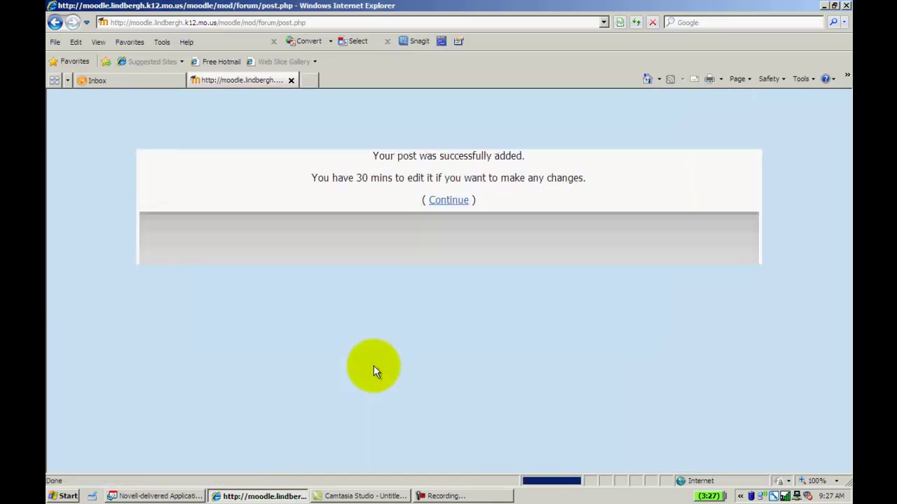
- View the thread with the reply nested under 'sample topic', then return to the World History course
click(438, 201)
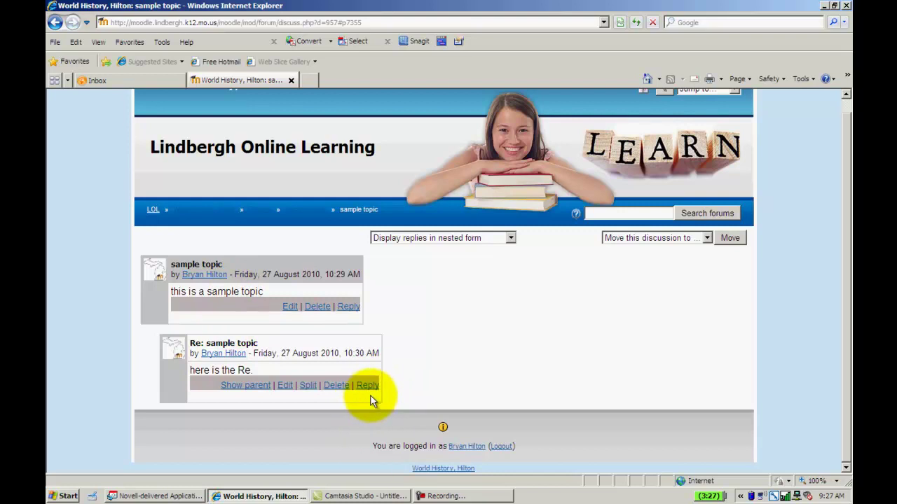
click(203, 210)
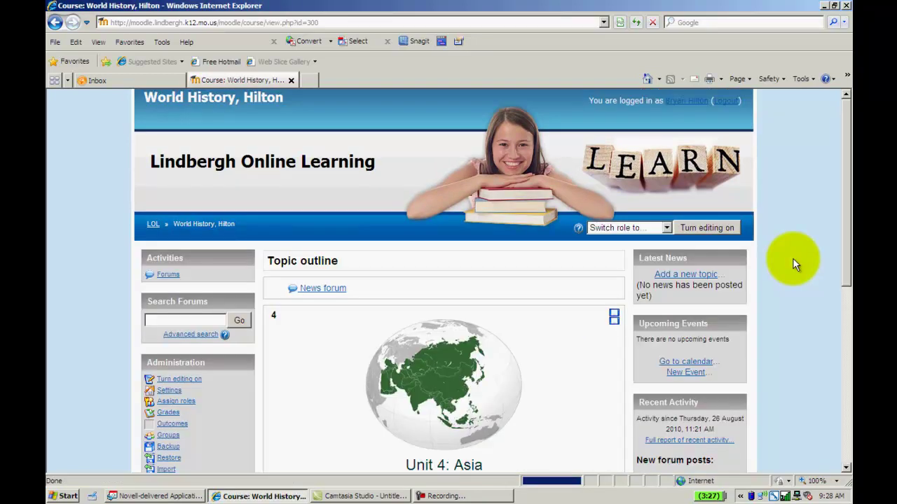
click(169, 322)
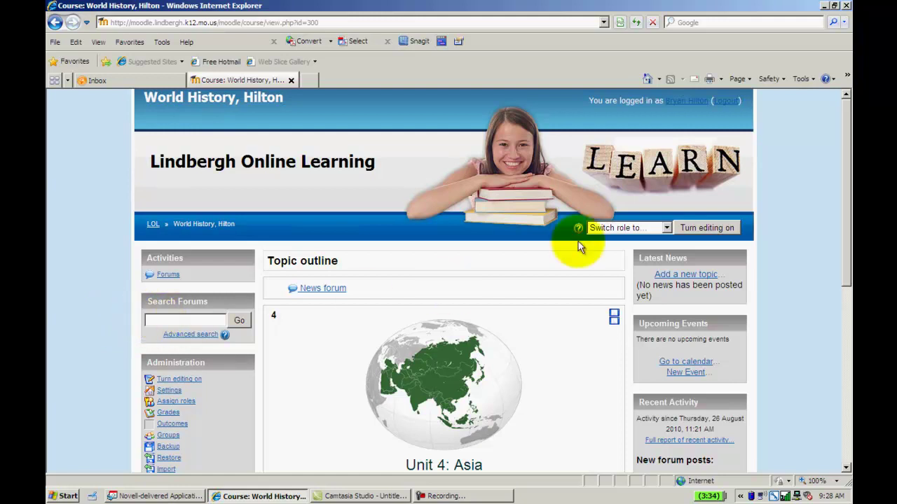
scroll(844, 223, down, 4)
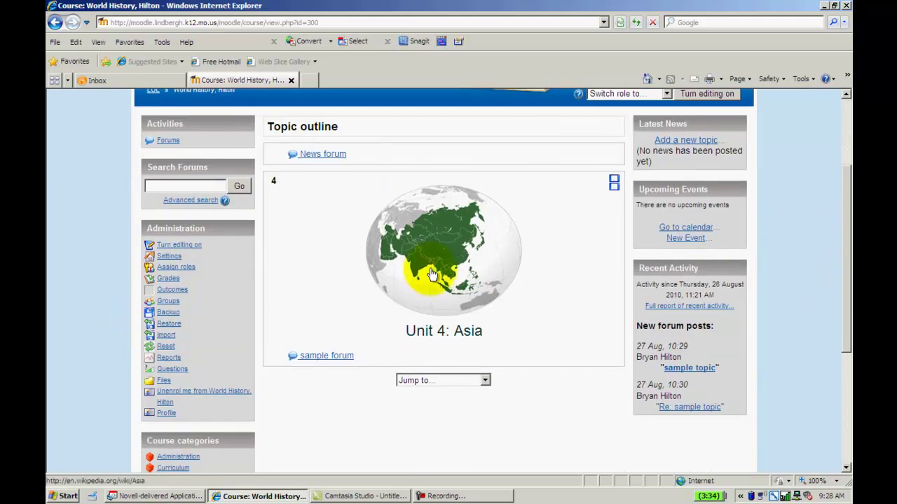